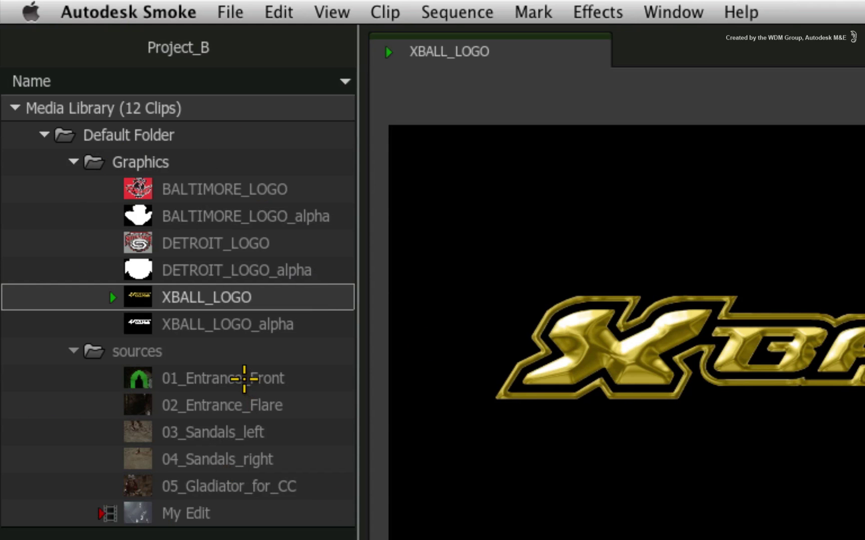
- Delete 01_Entrance_Front from the library, preview XBALL_LOGO, and switch to MediaHub
{"action": "left_click", "coordinate": [239, 375]}
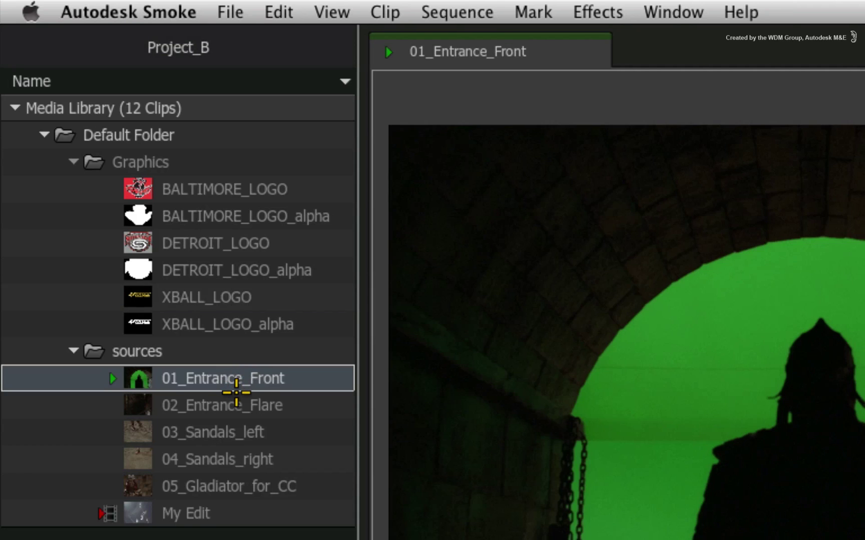
{"action": "key", "text": "Delete"}
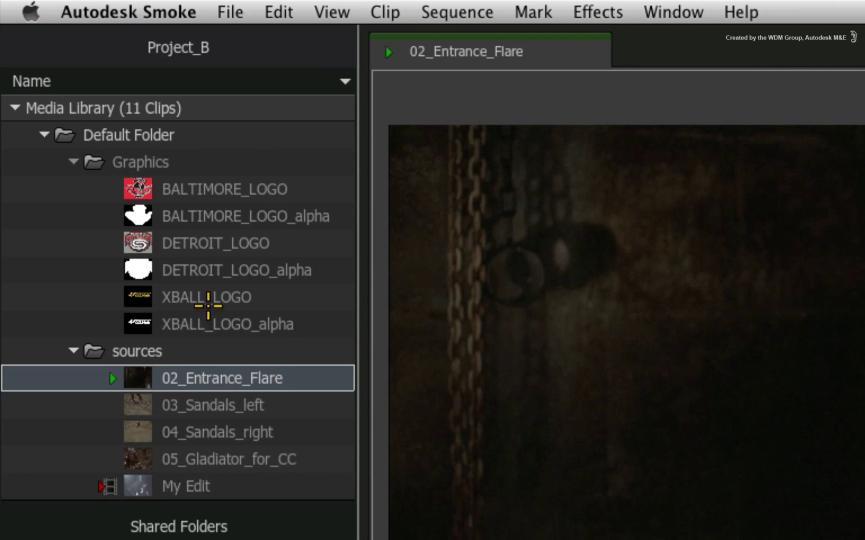
{"action": "left_click", "coordinate": [205, 296]}
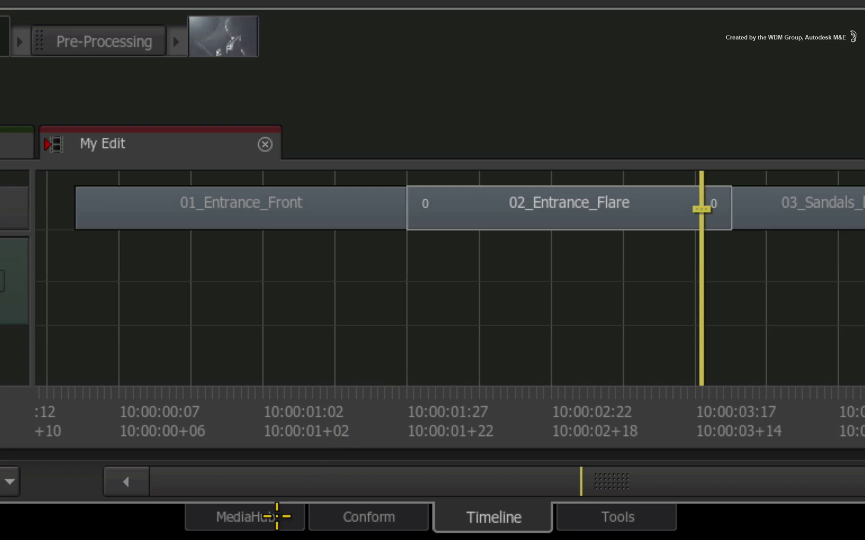
{"action": "left_click", "coordinate": [277, 517]}
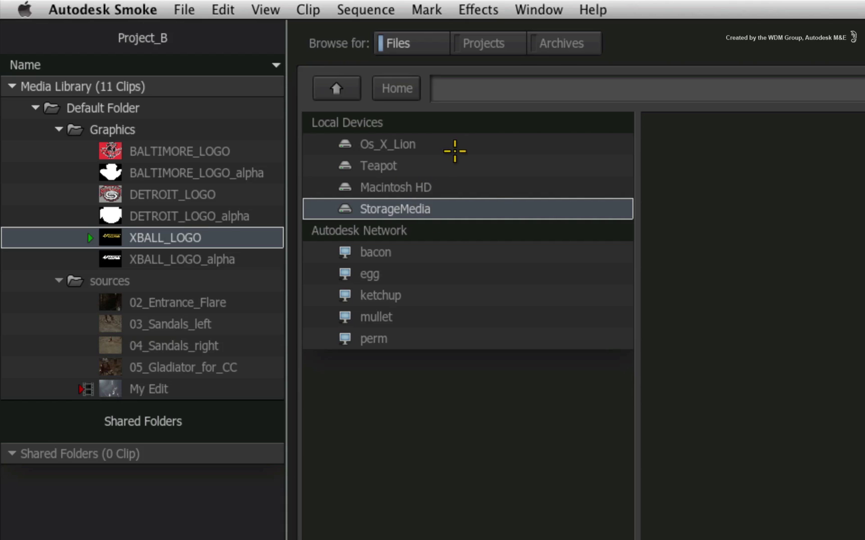
- Switch MediaHub's Browse for mode from files to Archives
{"action": "left_click", "coordinate": [568, 42]}
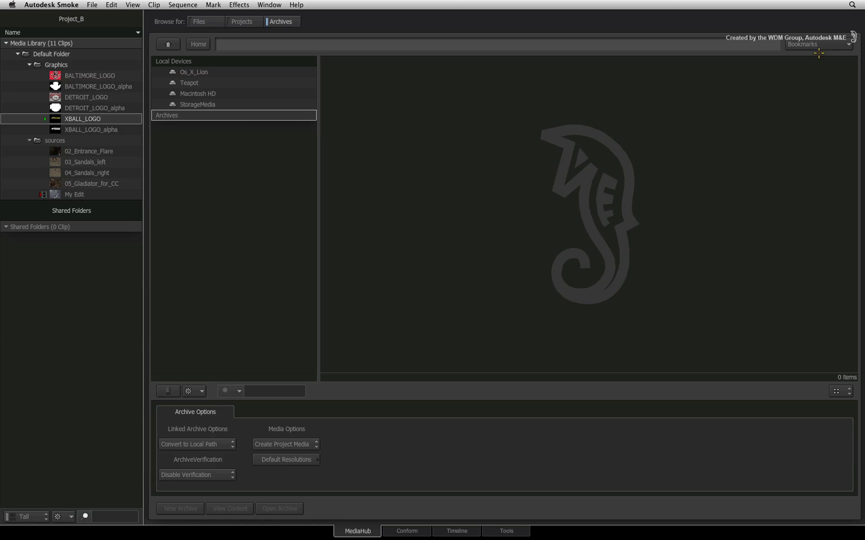
- Go into StorageMedia > Archives > _Smoke_2013_Archive and start a new archive there
{"action": "double_click", "coordinate": [211, 104]}
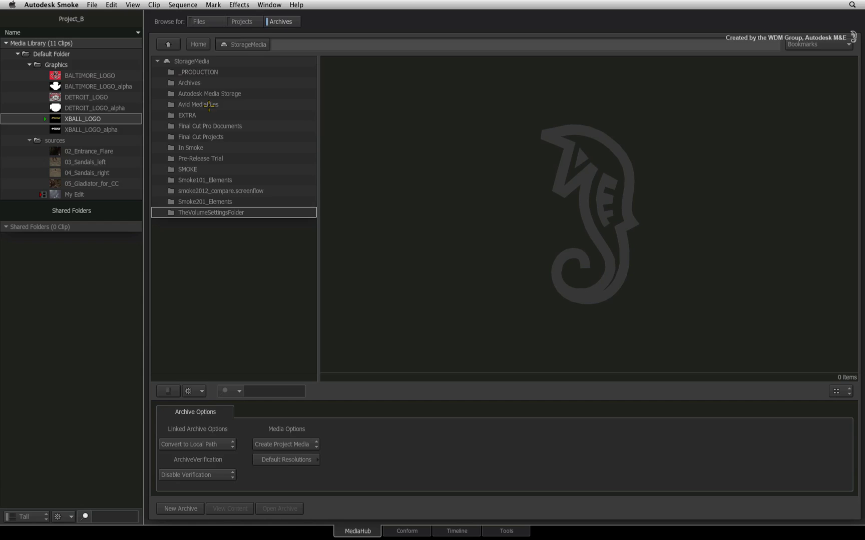
{"action": "double_click", "coordinate": [190, 83]}
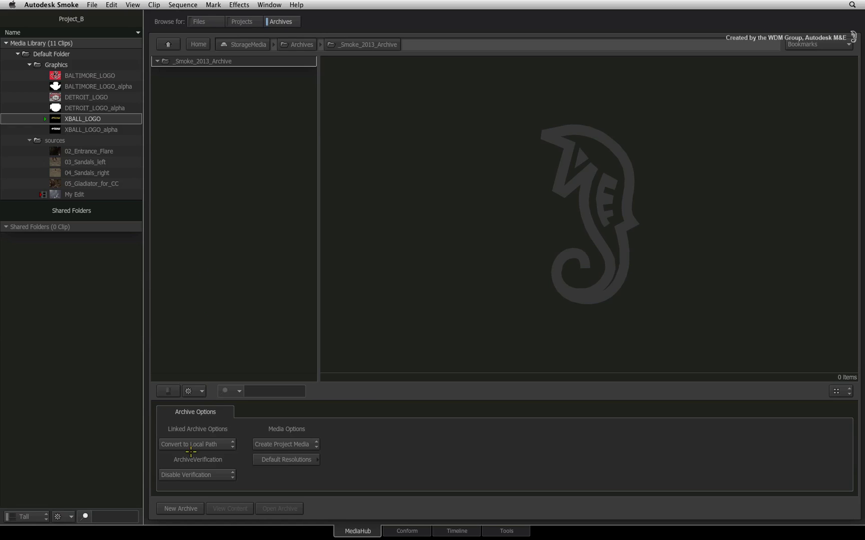
{"action": "left_click", "coordinate": [181, 508]}
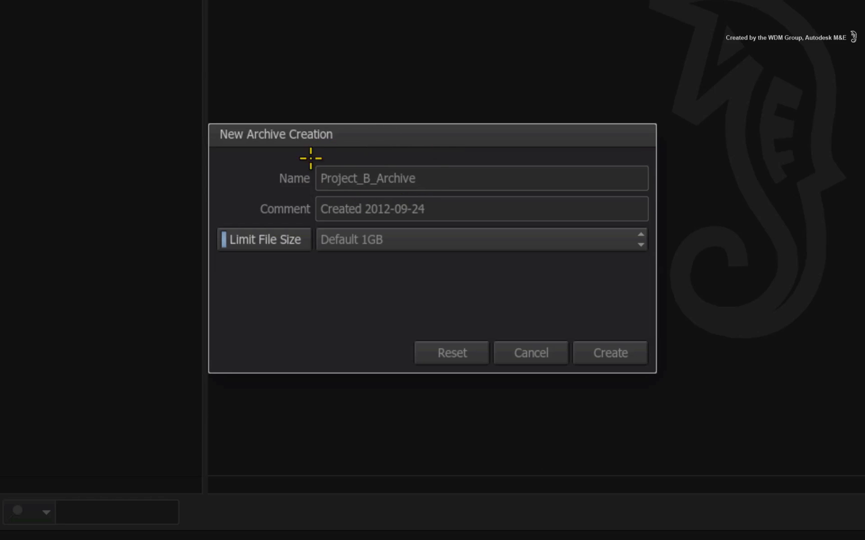
- Trim the archive name from Project_B_Archive to Project_B, keeping Limit File Size enabled
{"action": "left_click", "coordinate": [440, 179]}
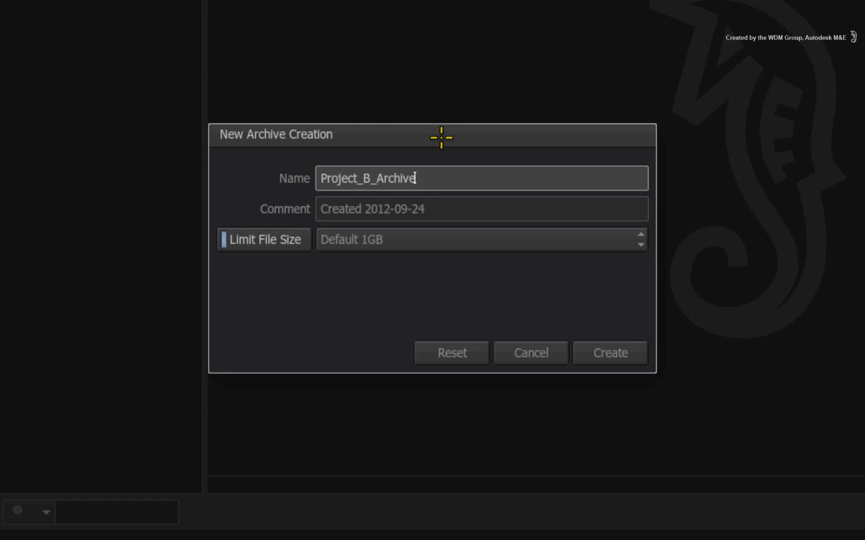
{"action": "key", "text": "BackSpace"}
{"action": "key", "text": "BackSpace"}
{"action": "key", "text": "BackSpace"}
{"action": "key", "text": "BackSpace"}
{"action": "key", "text": "BackSpace"}
{"action": "key", "text": "BackSpace"}
{"action": "key", "text": "BackSpace"}
{"action": "key", "text": "Return"}
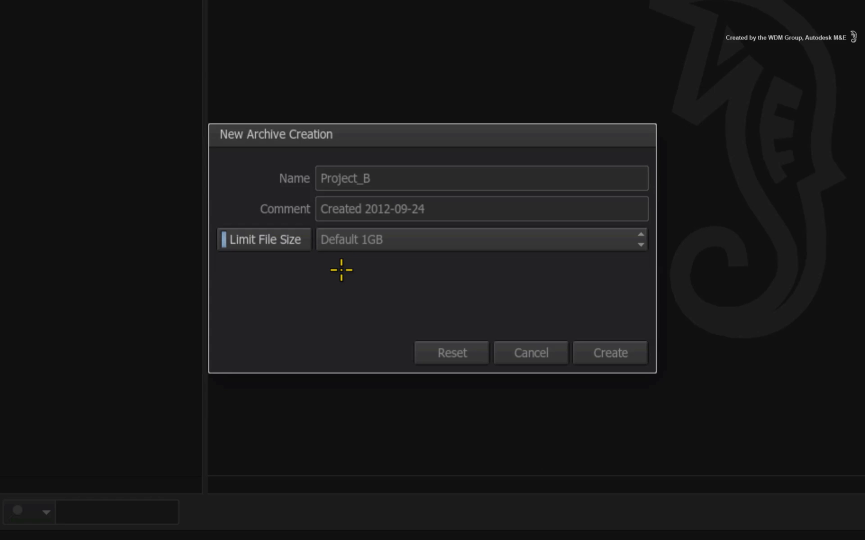
{"action": "left_click", "coordinate": [271, 239]}
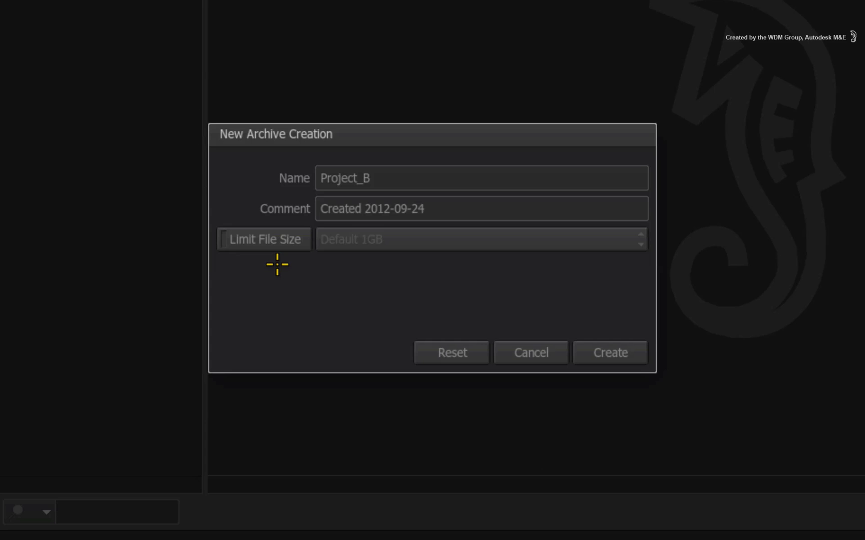
{"action": "left_click", "coordinate": [274, 237]}
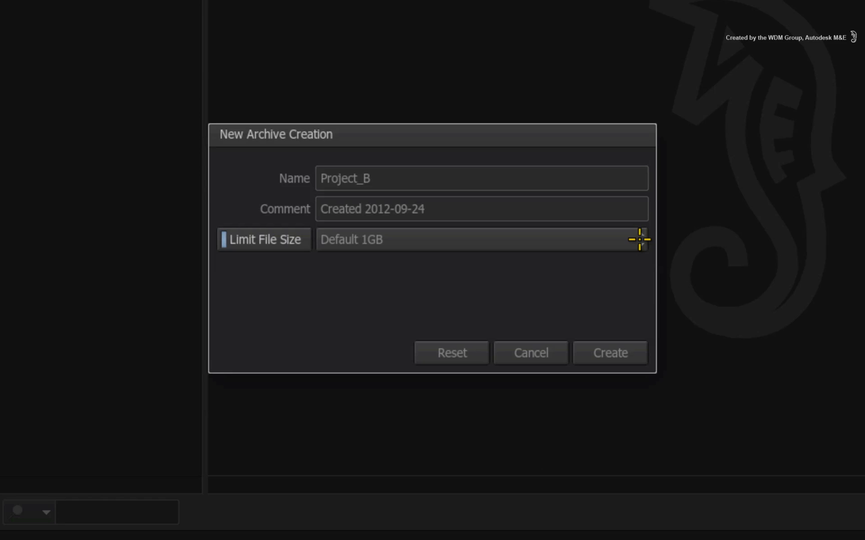
- Review the archive size presets and keep the limit at Default 1GB
{"action": "left_click", "coordinate": [634, 239]}
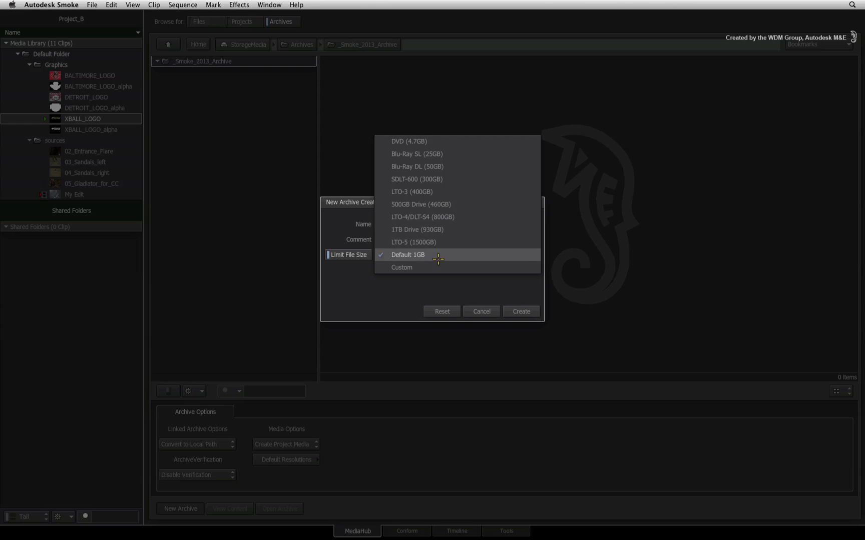
{"action": "left_click", "coordinate": [434, 285]}
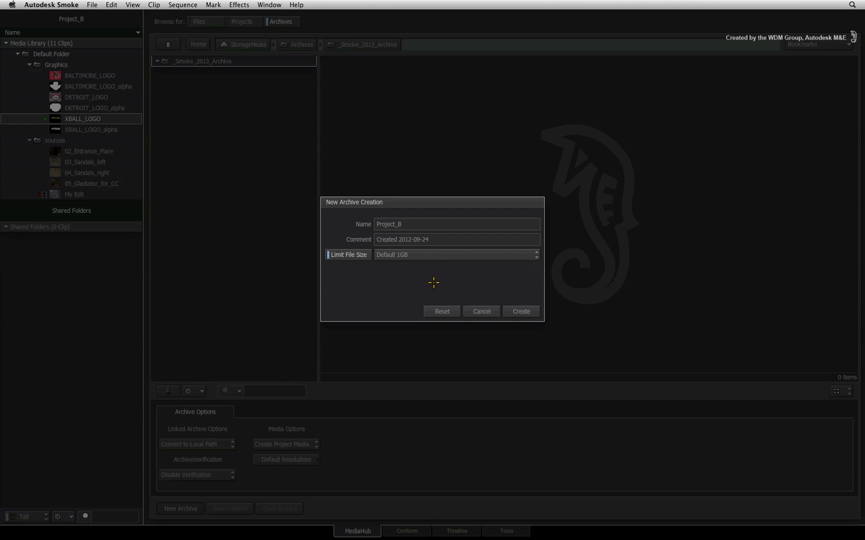
- Create the Project_B archive and view its archive options
{"action": "left_click", "coordinate": [521, 311]}
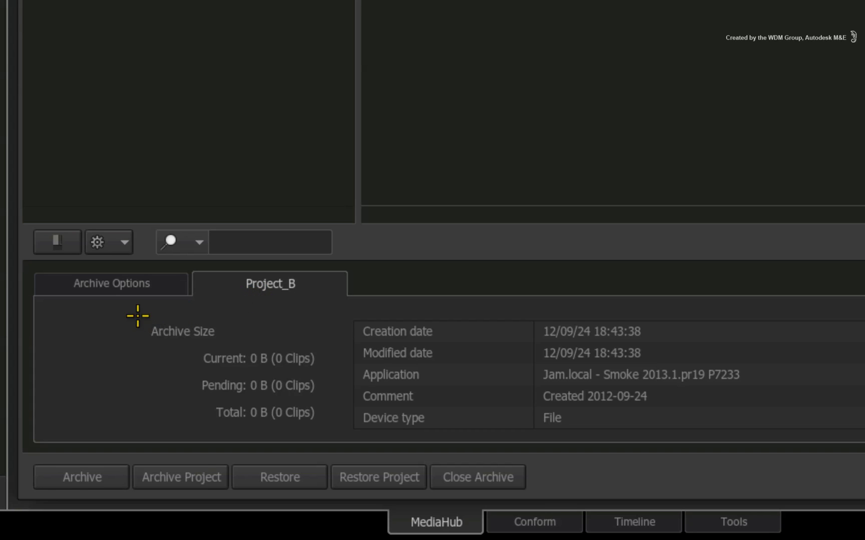
{"action": "left_click", "coordinate": [133, 286]}
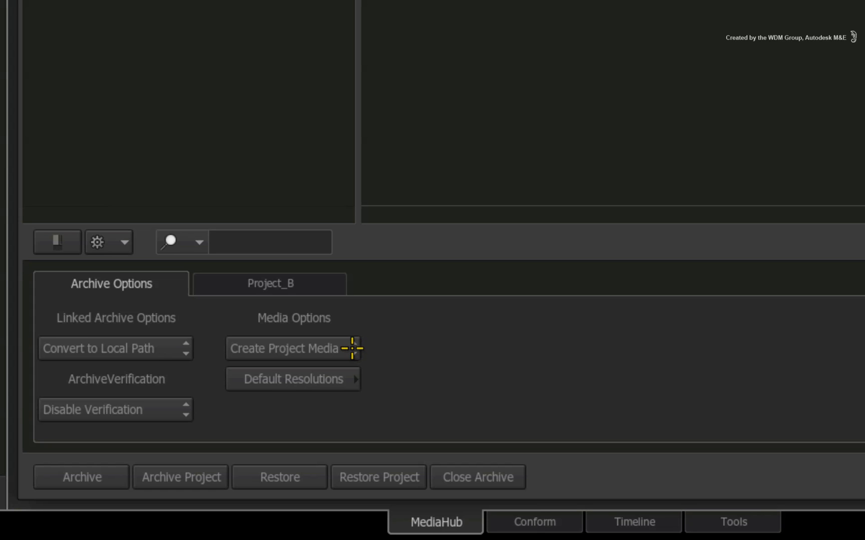
{"action": "left_click", "coordinate": [351, 348]}
{"action": "left_click", "coordinate": [347, 371]}
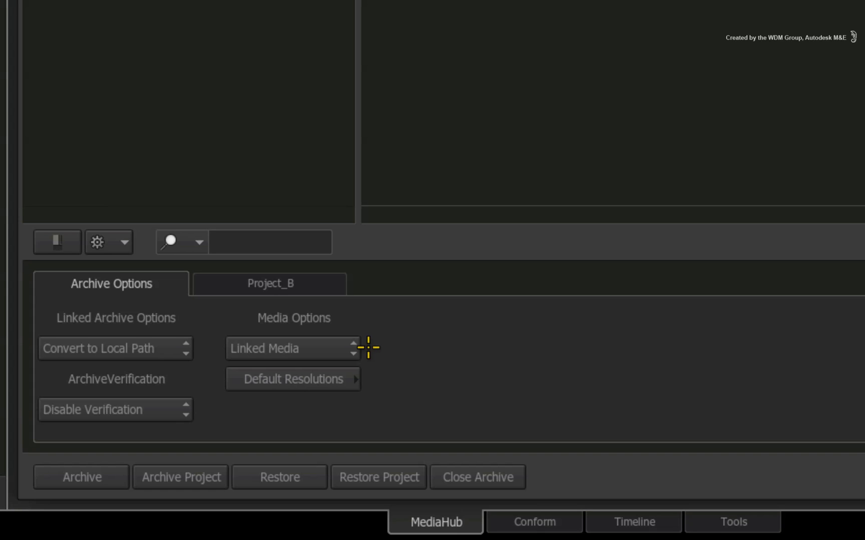
{"action": "left_click", "coordinate": [345, 348]}
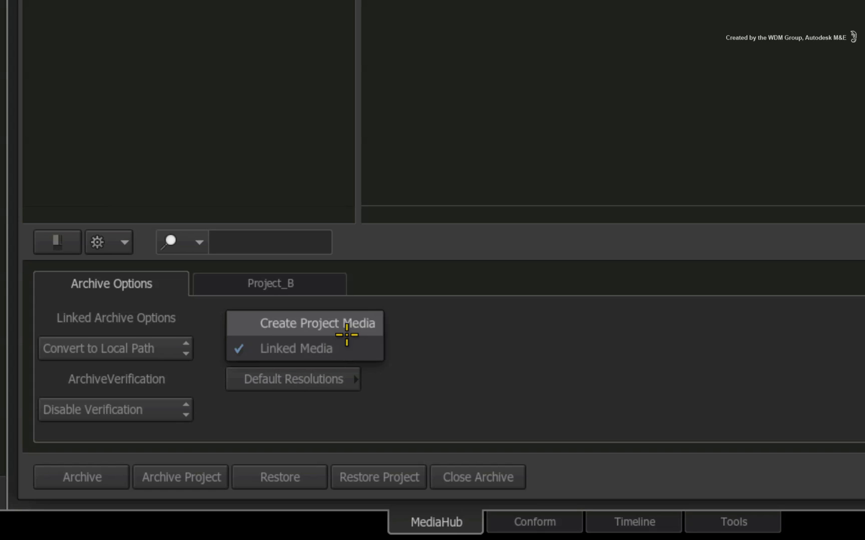
{"action": "left_click", "coordinate": [347, 331]}
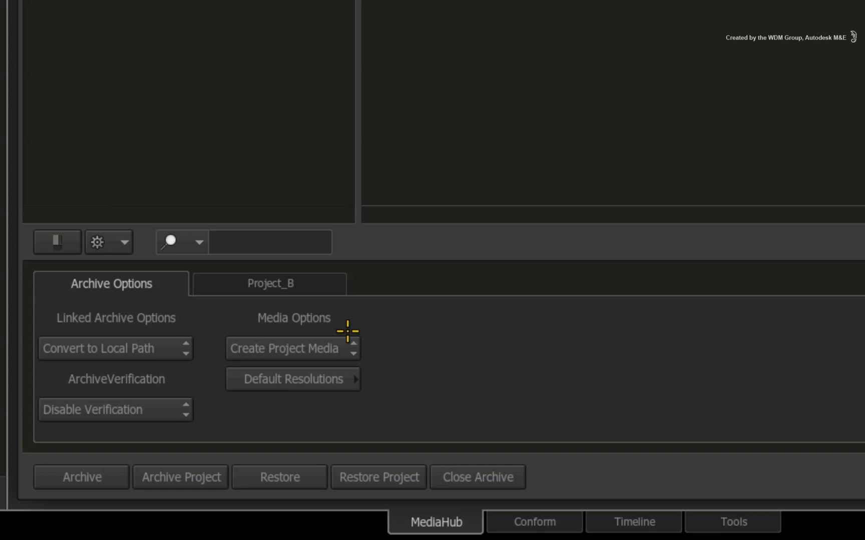
- Archive the whole Project_B project and open the archived Project_B
{"action": "left_click", "coordinate": [308, 286]}
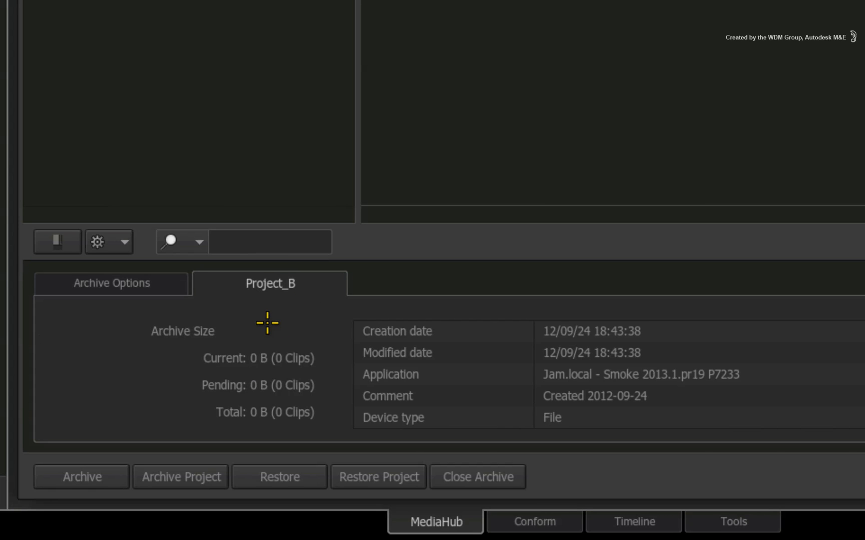
{"action": "left_click", "coordinate": [177, 478]}
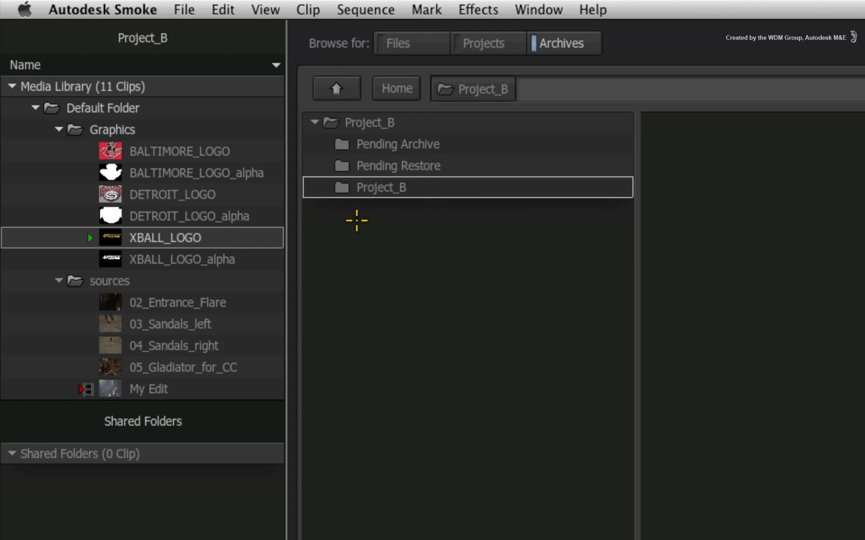
{"action": "double_click", "coordinate": [361, 190]}
{"action": "left_click", "coordinate": [368, 166]}
- Browse through workspace, Media Library and Default Folder down to the archived sources folder
{"action": "double_click", "coordinate": [367, 166]}
{"action": "left_click", "coordinate": [372, 144]}
{"action": "double_click", "coordinate": [372, 145]}
{"action": "left_click", "coordinate": [374, 144]}
{"action": "double_click", "coordinate": [374, 144]}
{"action": "left_click", "coordinate": [363, 168]}
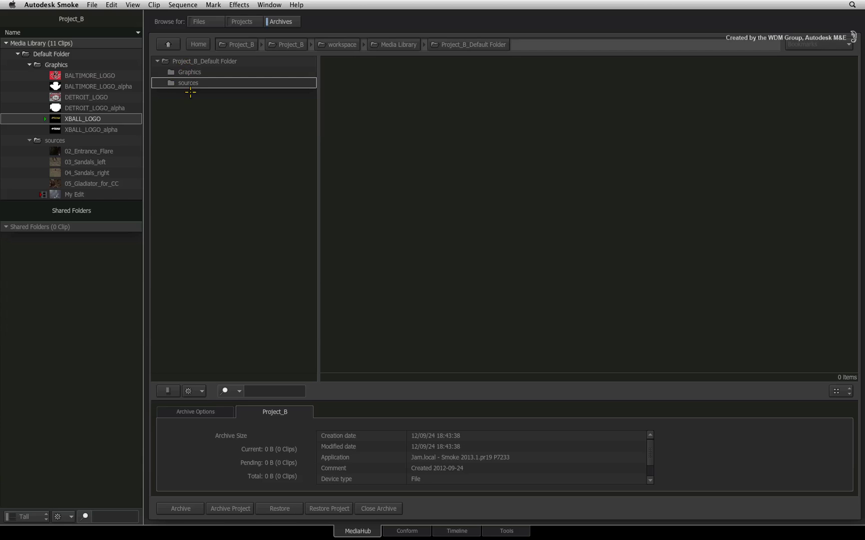
{"action": "double_click", "coordinate": [182, 83]}
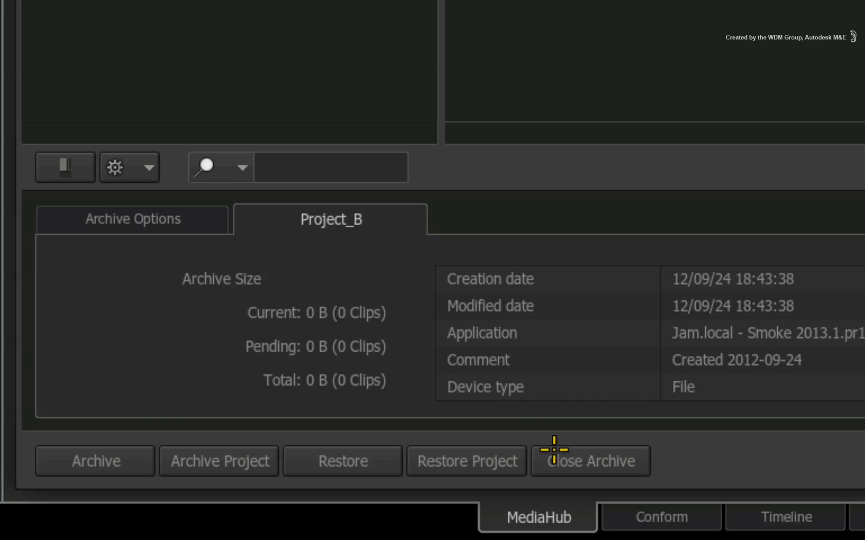
- Close the Project_B archive, returning to the _Smoke_2013_Archive folder listing
{"action": "left_click", "coordinate": [365, 507]}
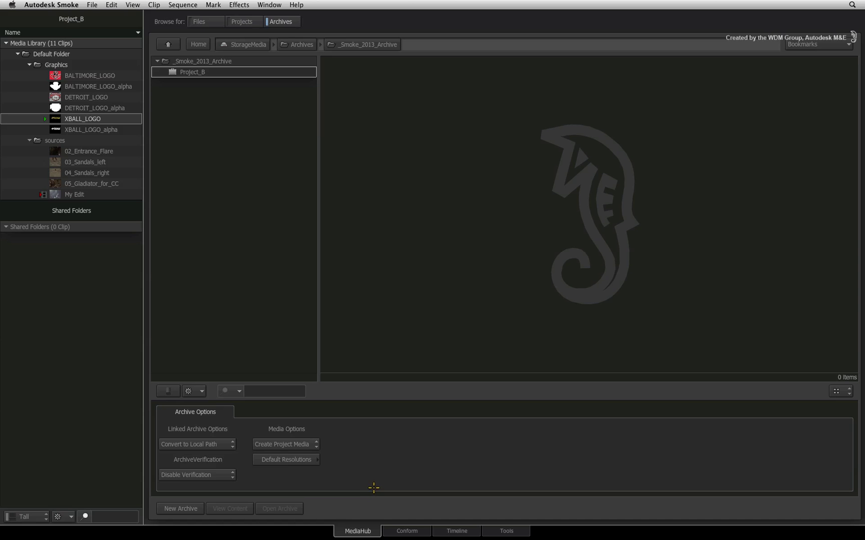